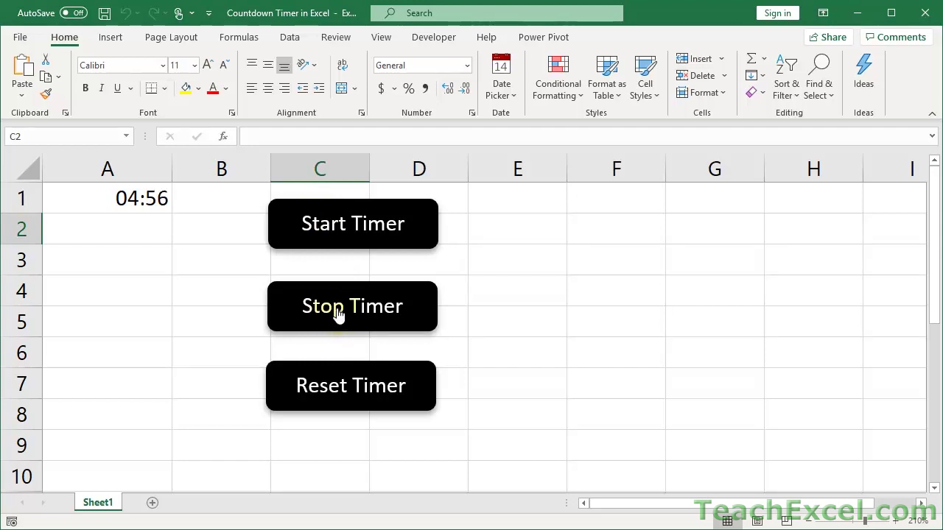
# Reset the stopped countdown timer on Sheet1
pyautogui.click(348, 395)
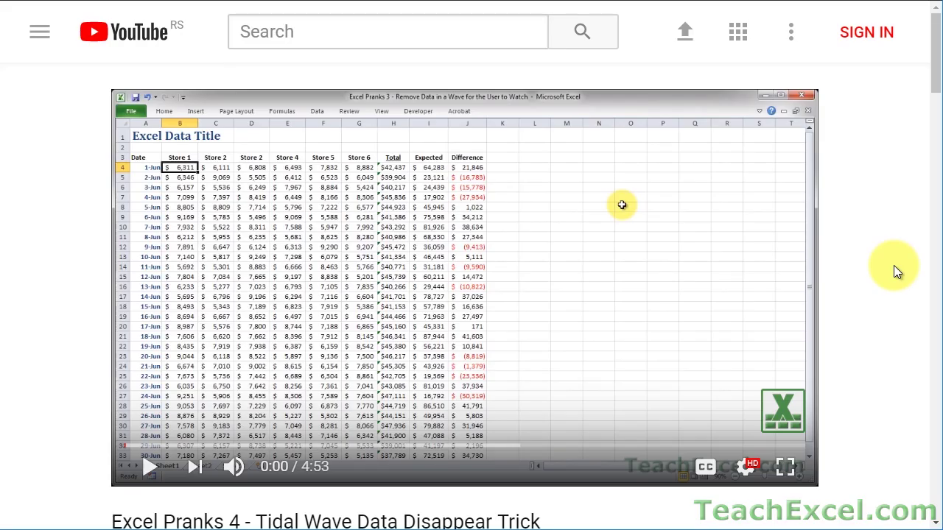
# Open the Excel file link in the description of the Excel Pranks 4 video on YouTube
pyautogui.scroll(-5, 895, 269)
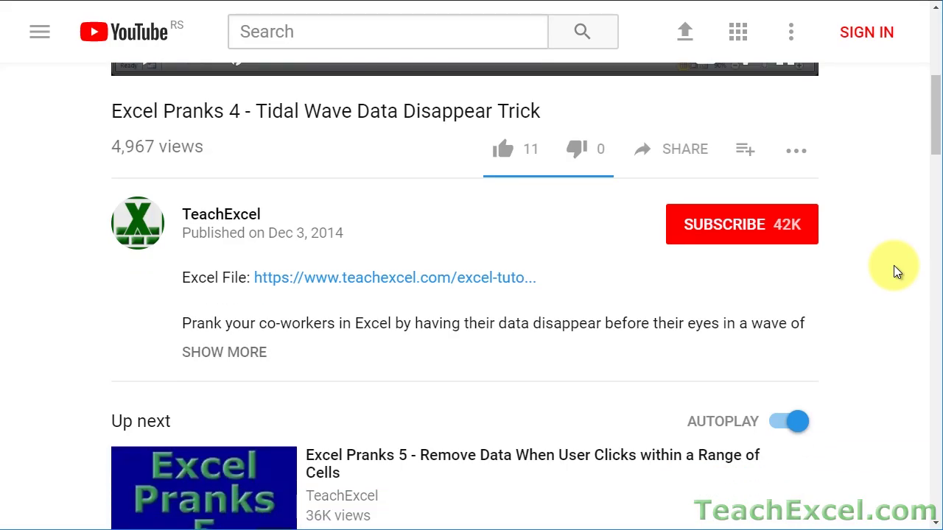
pyautogui.click(337, 287)
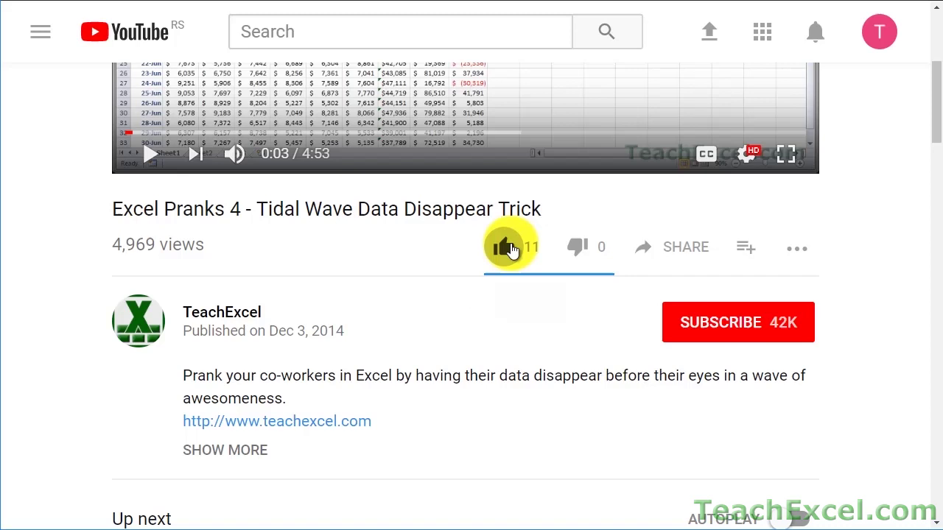
# Like the Excel Pranks 4 video and subscribe to the TeachExcel channel with notifications turned on
pyautogui.click(512, 250)
pyautogui.click(682, 318)
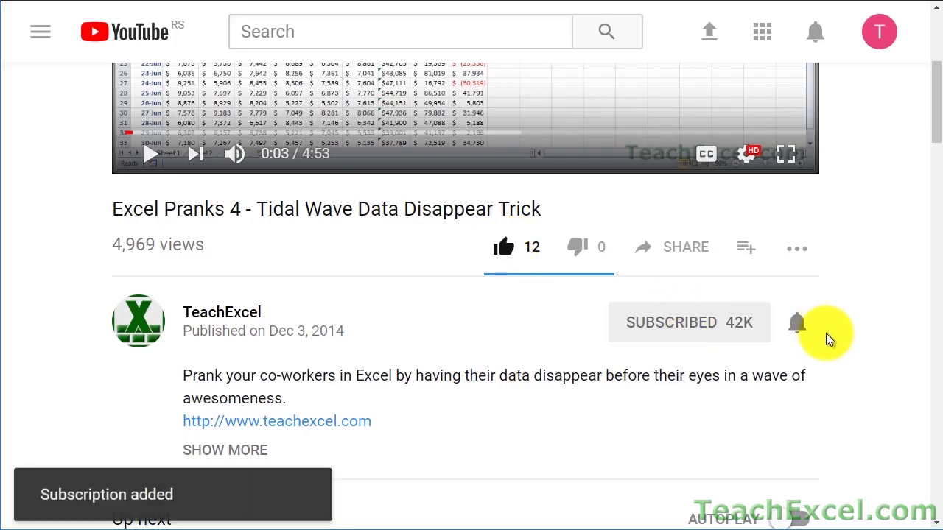
pyautogui.click(800, 326)
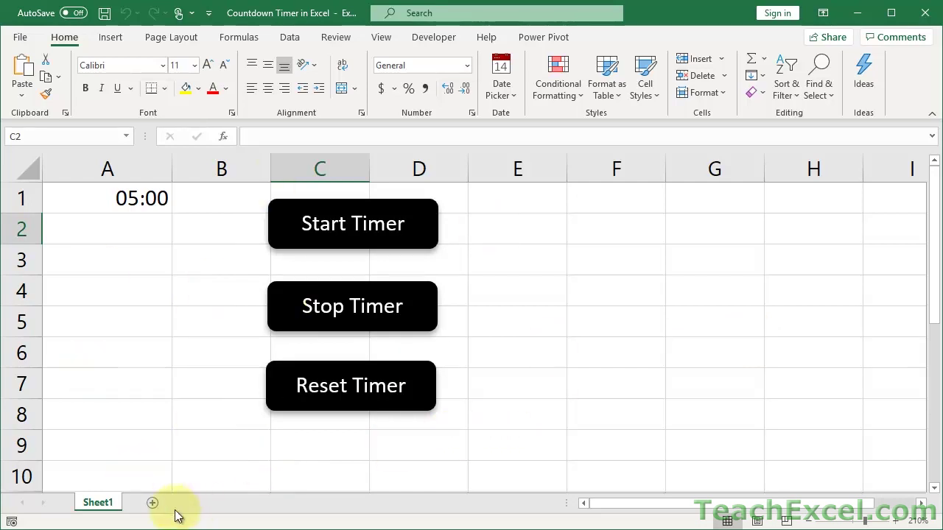
# Switch to the Countdown Timer workbook in Excel and add a new blank worksheet after Sheet1
pyautogui.click(152, 509)
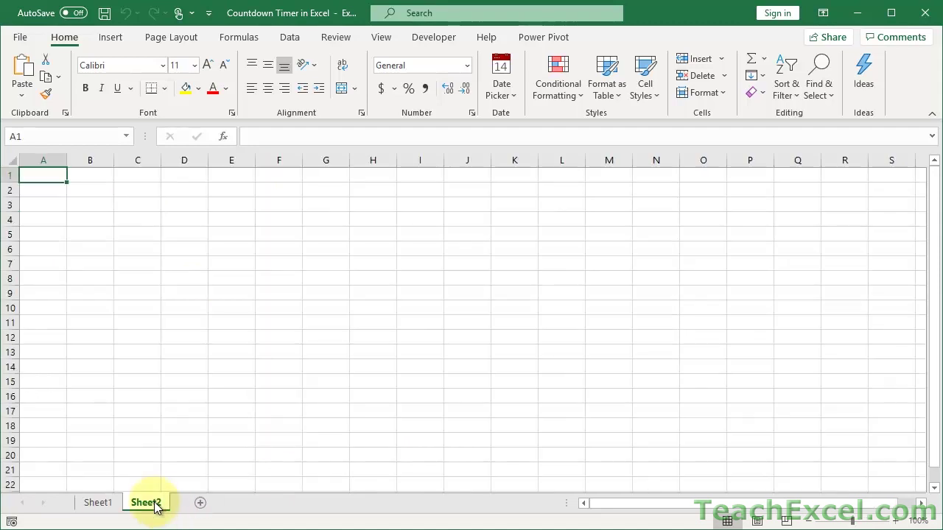
pyautogui.click(896, 520)
pyautogui.click(896, 521)
pyautogui.click(896, 521)
pyautogui.click(896, 521)
pyautogui.click(896, 521)
pyautogui.click(896, 521)
pyautogui.click(895, 520)
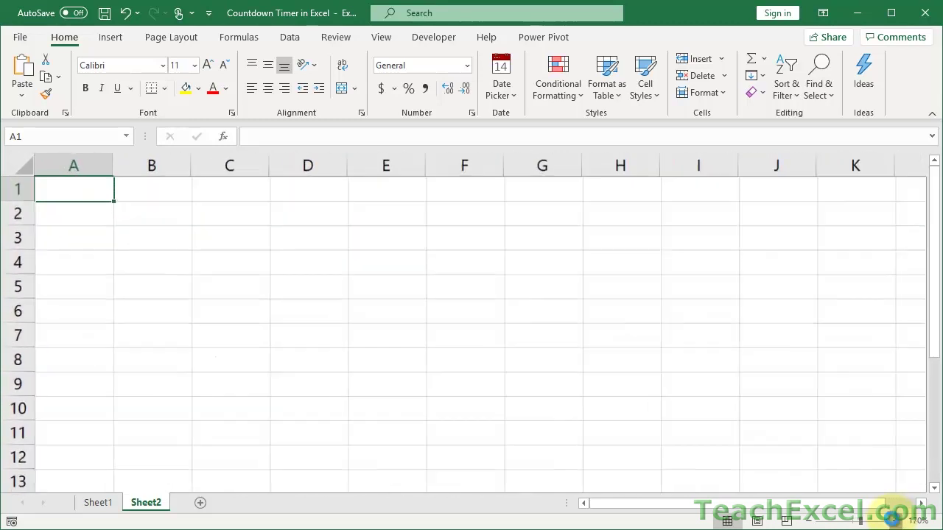
pyautogui.click(896, 521)
pyautogui.click(896, 521)
pyautogui.click(895, 521)
pyautogui.click(896, 521)
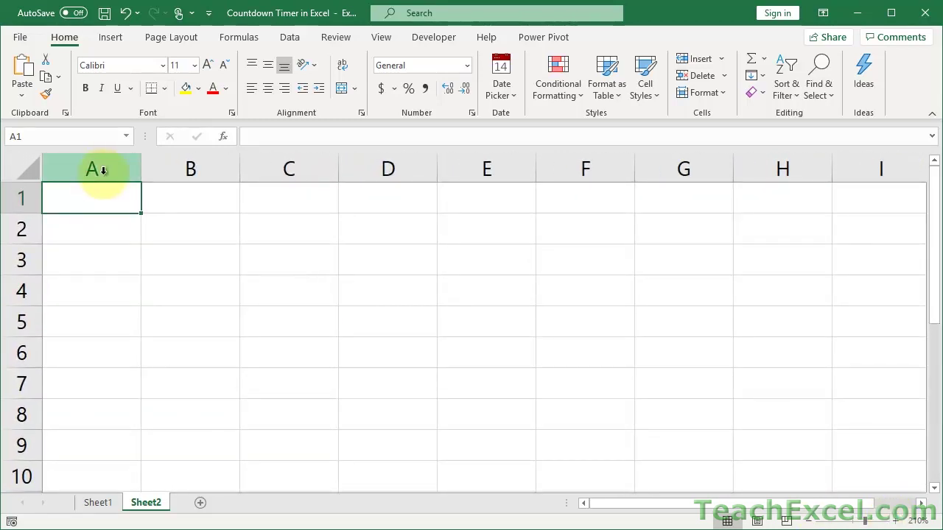
# Apply the custom number format mm:ss to cell A1 of the new sheet
pyautogui.rightClick(102, 200)
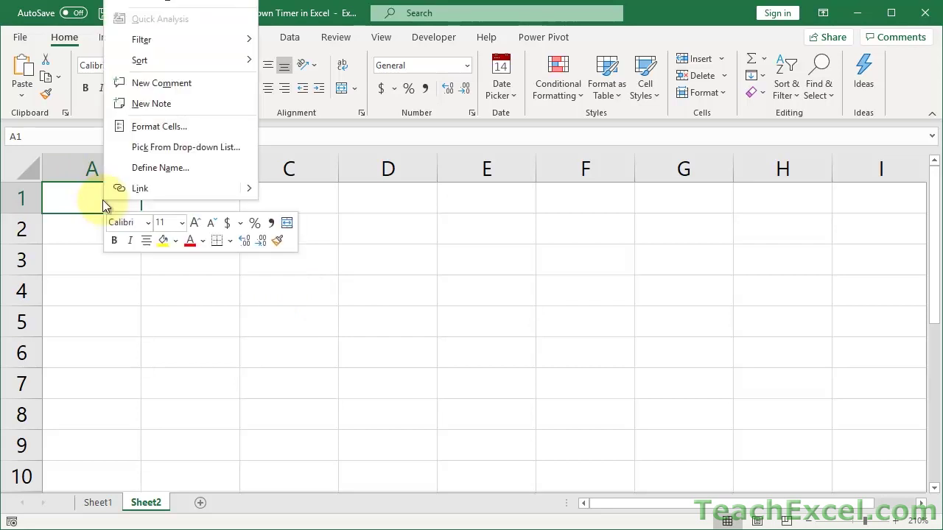
pyautogui.click(164, 138)
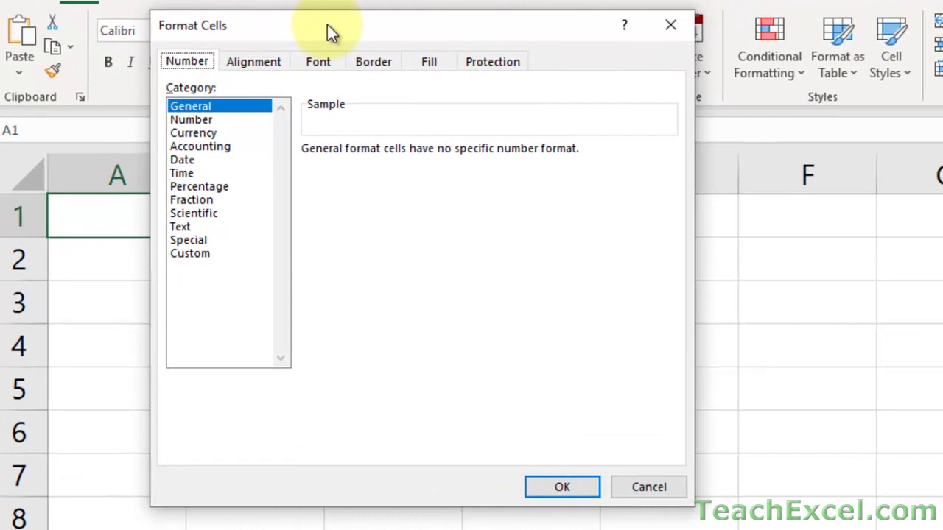
pyautogui.click(205, 254)
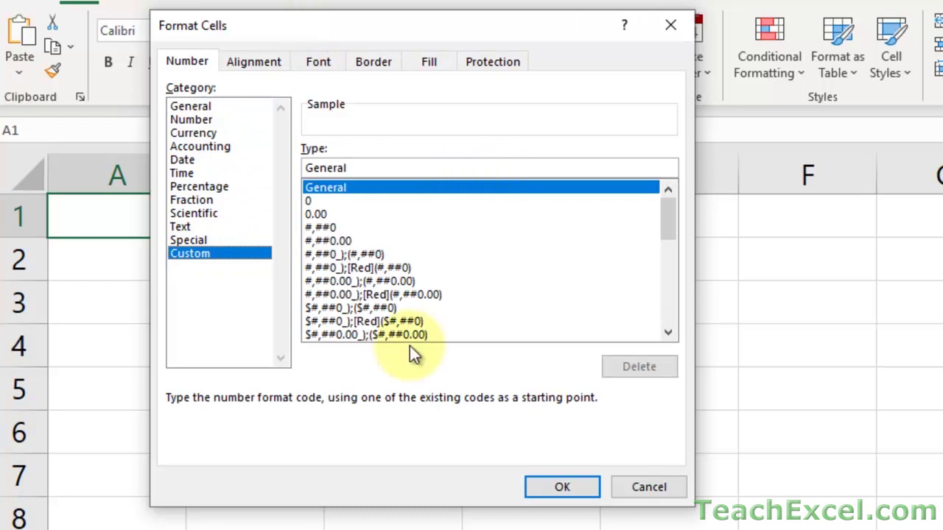
pyautogui.moveTo(670, 221); pyautogui.dragTo(669, 283)
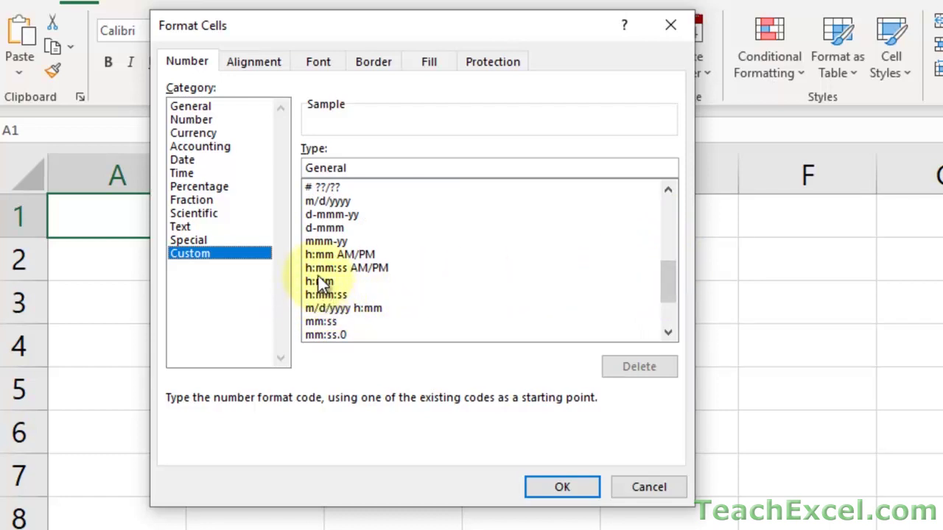
pyautogui.click(319, 326)
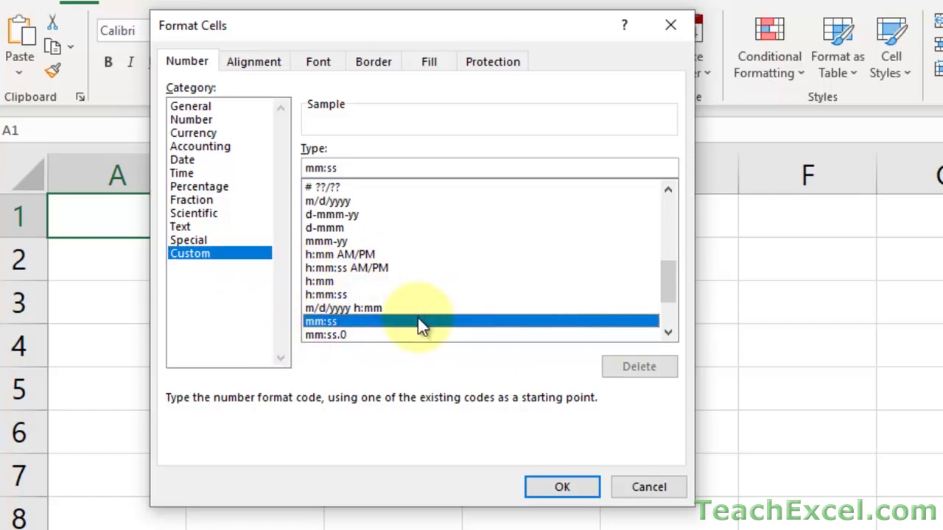
pyautogui.click(560, 489)
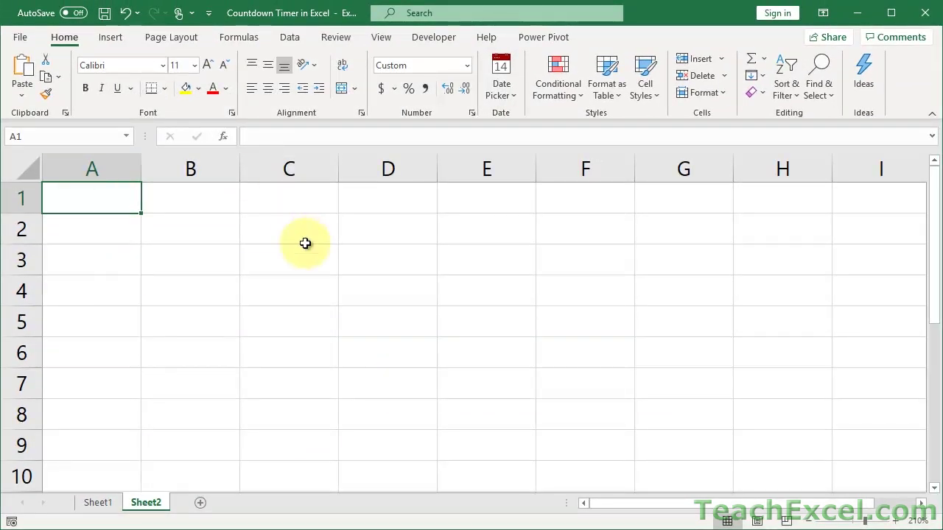
# Enter the five-minute starting time 00:05:00 in cell A1, keeping the cell selected
pyautogui.write('00:')
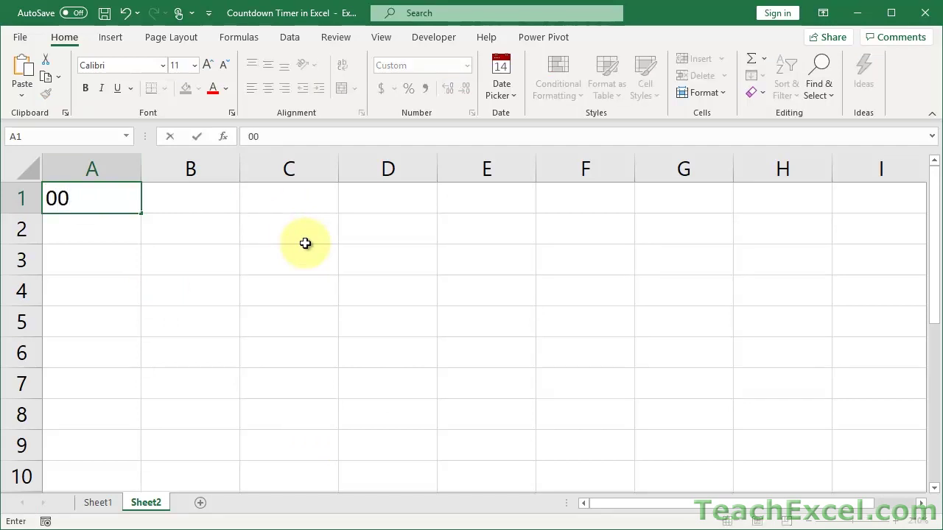
pyautogui.write('05:00')
pyautogui.hotkey('ctrl', 'Return')
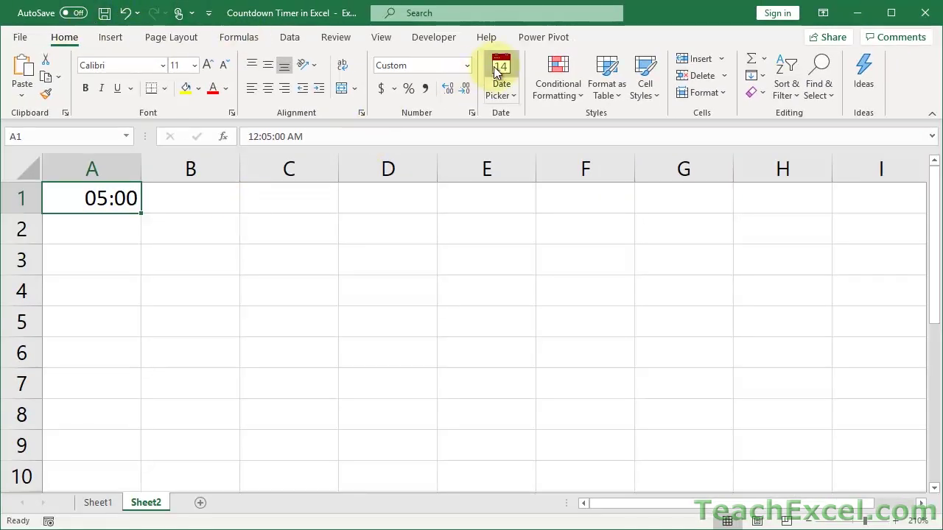
# Temporarily apply the General number format to cell A1 to examine its underlying value, and undo the change
pyautogui.click(466, 66)
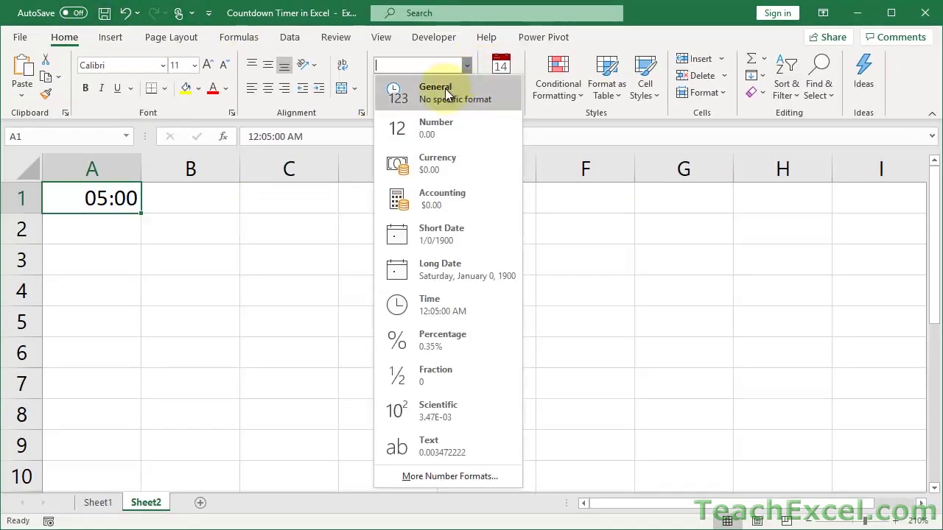
pyautogui.click(447, 95)
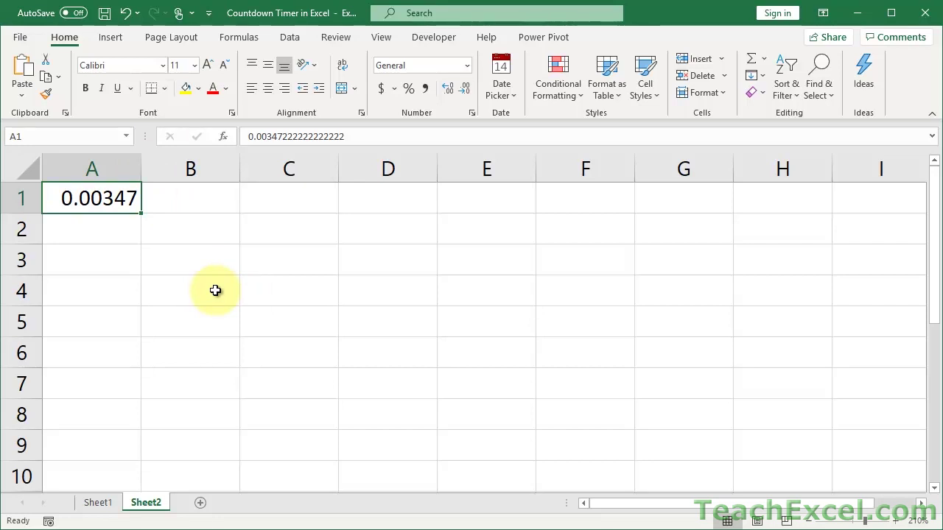
pyautogui.hotkey('ctrl', 'z')
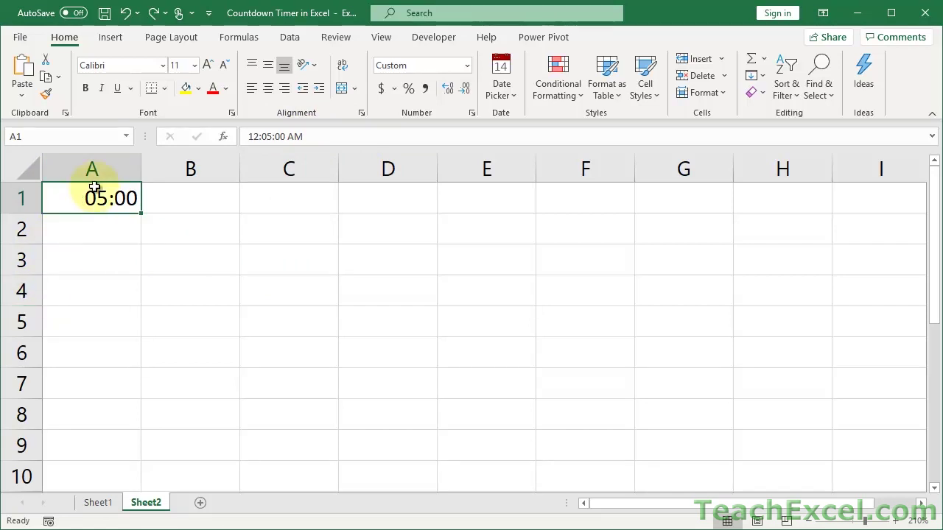
# Draw a rounded rectangle about 0.28 inches high and 0.96 inches wide beside the time, spanning columns B to D in rows 1 and 2
pyautogui.click(113, 41)
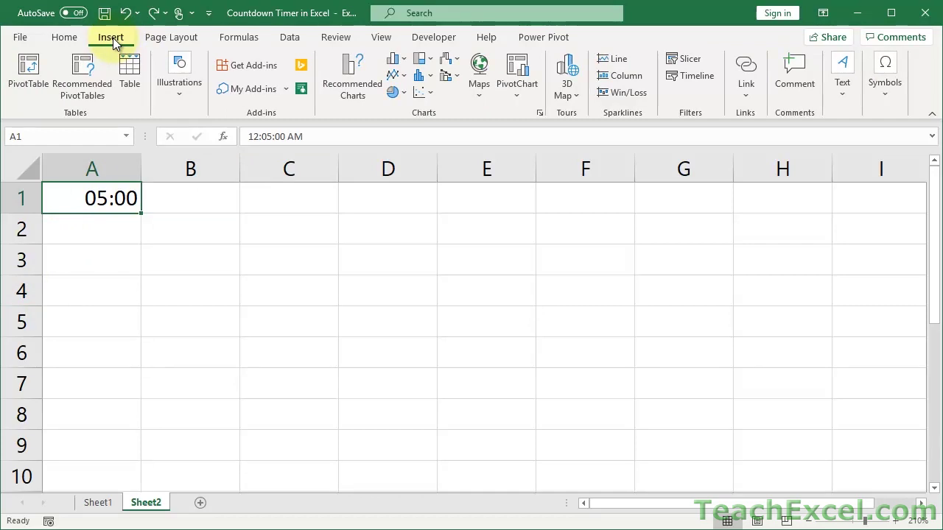
pyautogui.click(170, 100)
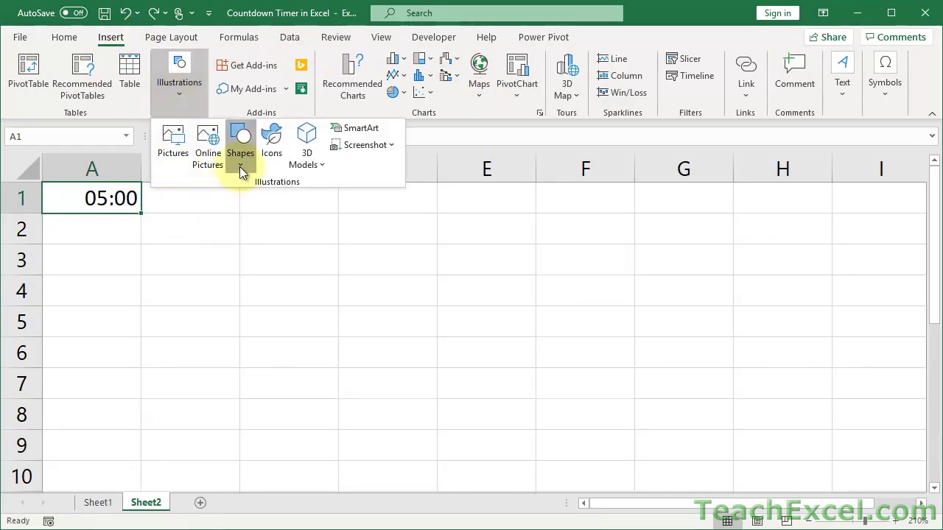
pyautogui.click(239, 167)
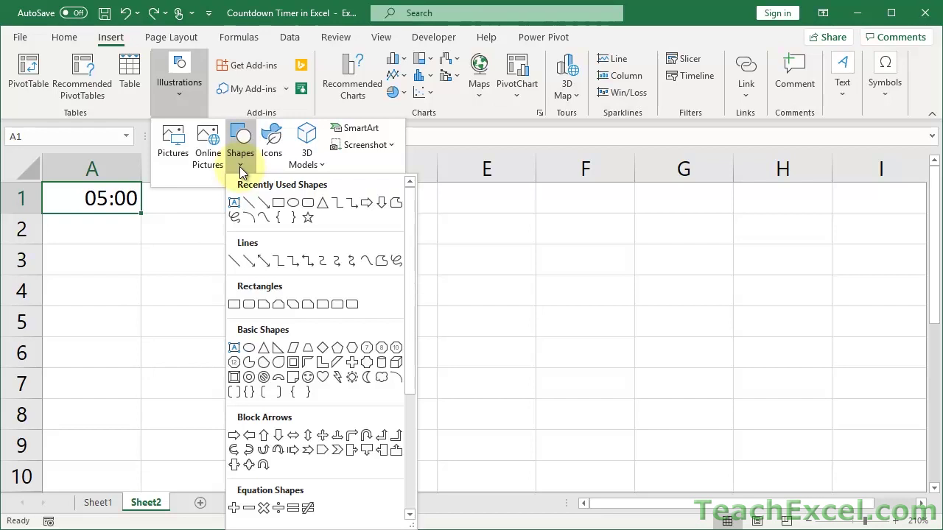
pyautogui.click(308, 202)
pyautogui.moveTo(225, 197); pyautogui.dragTo(369, 240)
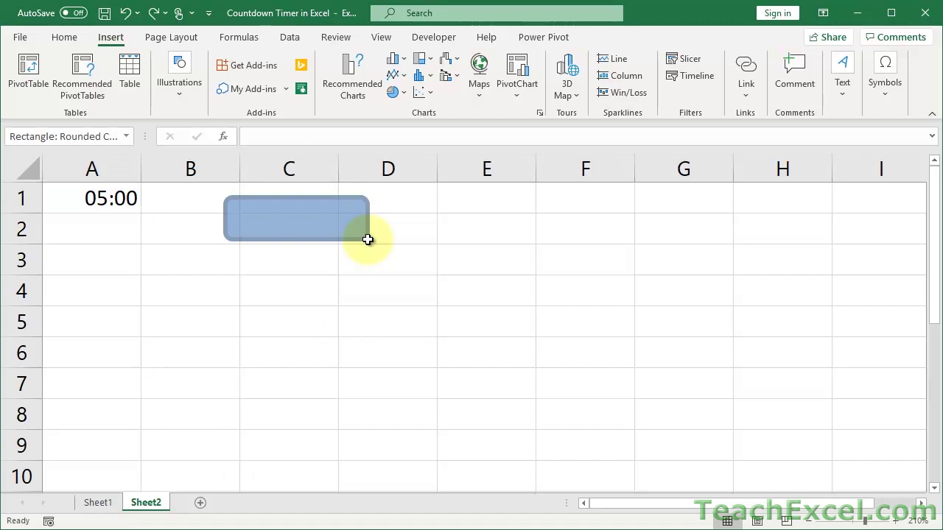
# Label the rounded rectangle "Start Timer" and apply the preset shape style with black fill and white text
pyautogui.click(289, 224)
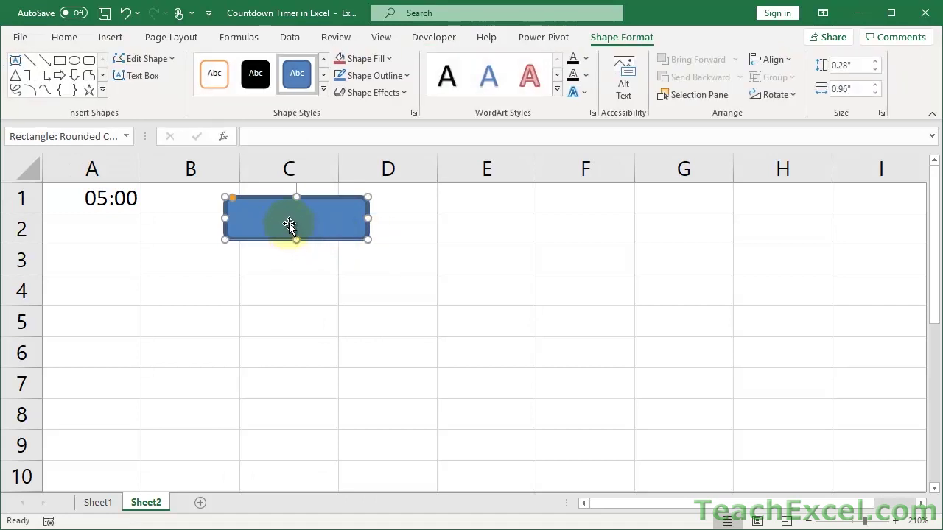
pyautogui.write('Start Timer')
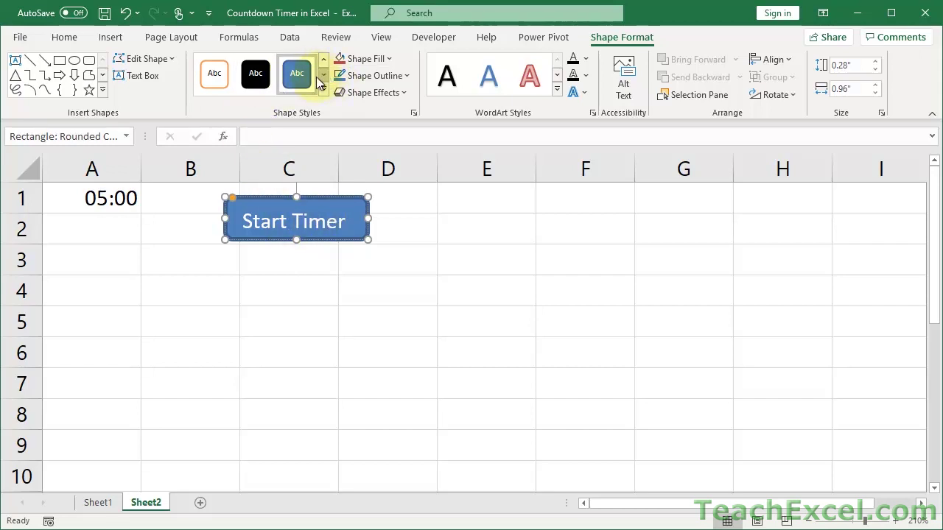
pyautogui.click(252, 81)
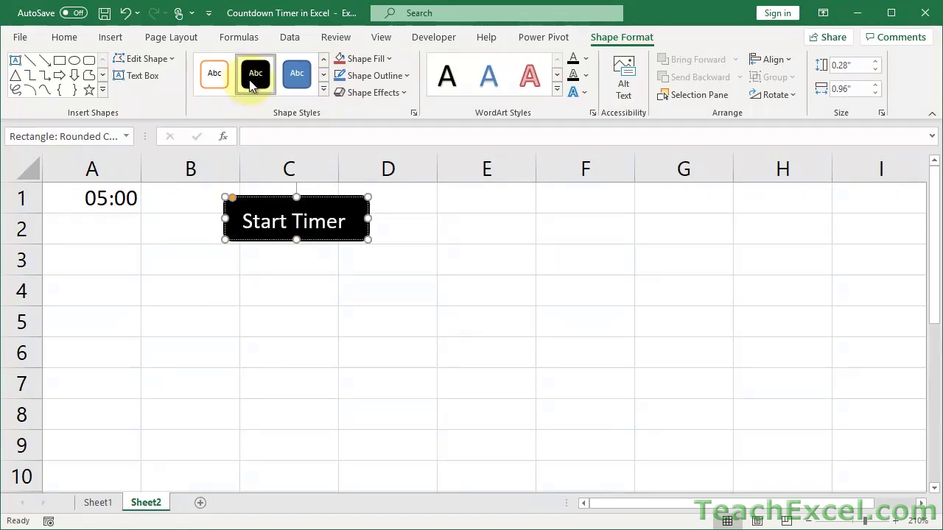
pyautogui.click(393, 263)
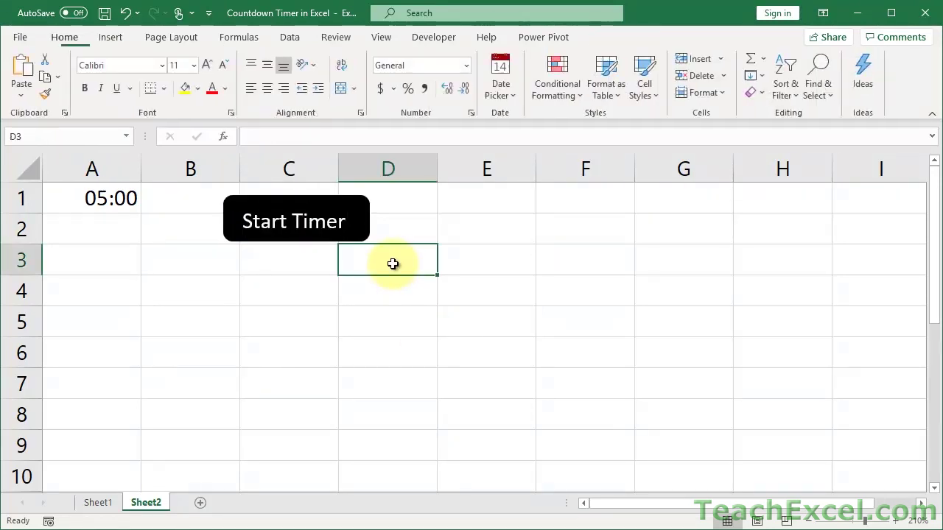
# Increase the Start Timer shape's height to about 0.32 inches and duplicate the shape twice
pyautogui.click(317, 230)
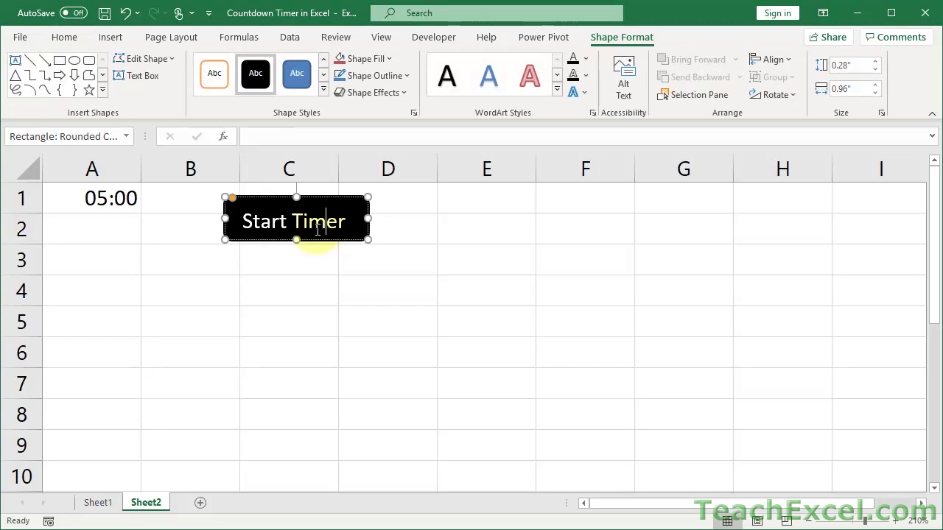
pyautogui.moveTo(296, 239); pyautogui.dragTo(296, 244)
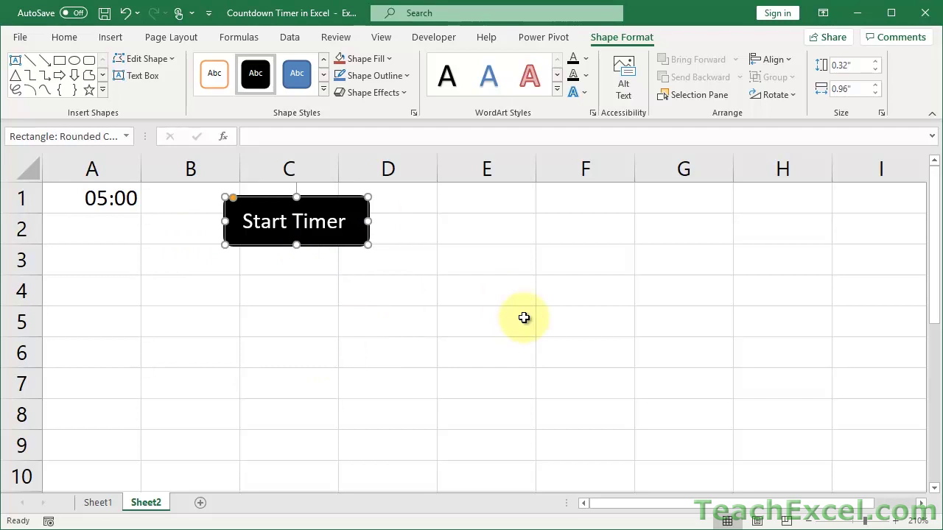
pyautogui.hotkey('ctrl', 'd')
pyautogui.hotkey('ctrl', 'd')
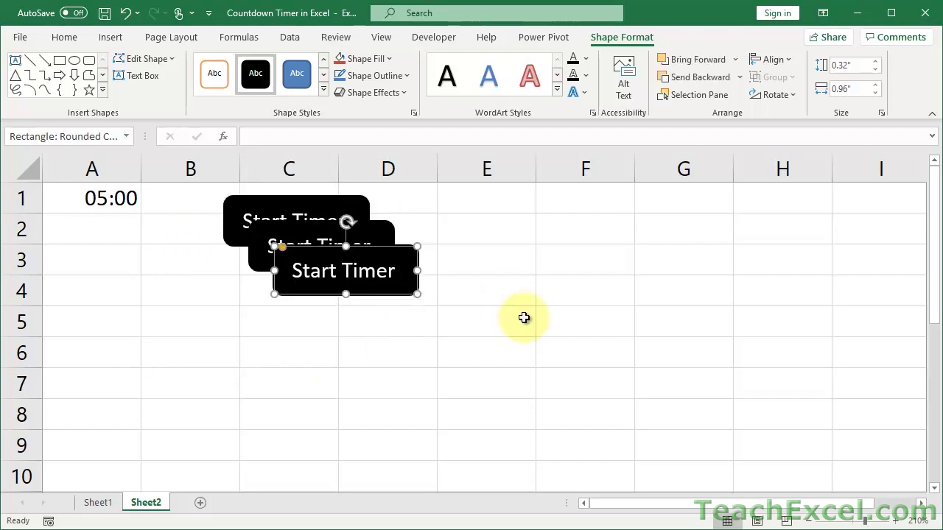
# Move the last copy down to rows 5 to 7 and roughly align it horizontally with the original shape
pyautogui.press('Down')
pyautogui.press('Down')
pyautogui.press('Down')
pyautogui.press('Down')
pyautogui.press('Down')
pyautogui.press('Down')
pyautogui.press('Down')
pyautogui.press('Down')
pyautogui.press('Down')
pyautogui.press('Down')
pyautogui.press('Down')
pyautogui.press('Down')
pyautogui.press('Down')
pyautogui.press('Down')
pyautogui.press('Down')
pyautogui.press('Down')
pyautogui.press('Down')
pyautogui.press('Down')
pyautogui.press('Down')
pyautogui.press('Down')
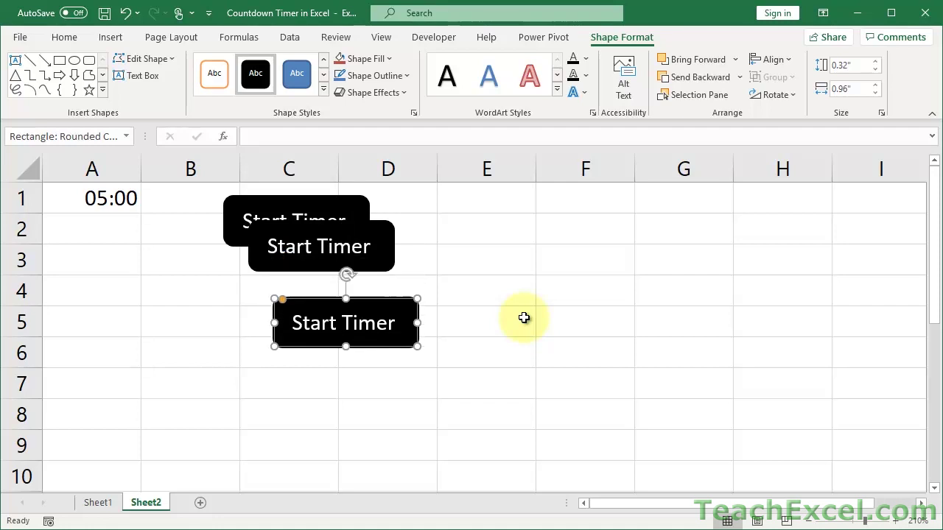
pyautogui.press('Left')
pyautogui.press('Left')
pyautogui.press('Left')
pyautogui.press('Left')
pyautogui.press('Left')
pyautogui.press('Left')
pyautogui.press('Left')
pyautogui.press('Left')
pyautogui.press('Left')
pyautogui.press('Left')
pyautogui.press('Left')
pyautogui.press('Left')
pyautogui.press('Left')
pyautogui.press('Left')
pyautogui.press('Left')
pyautogui.press('Left')
pyautogui.press('Left')
pyautogui.press('Left')
pyautogui.press('Left')
pyautogui.press('Left')
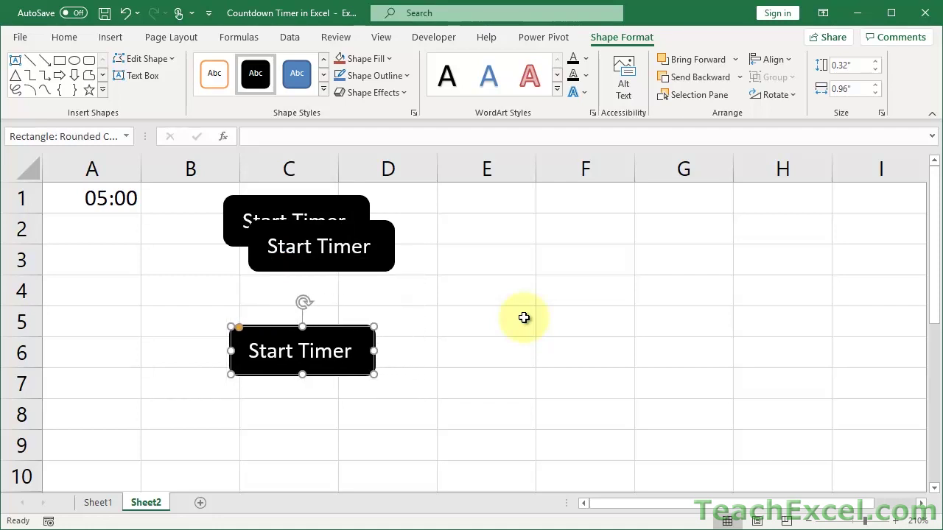
# Move the remaining copy midway between the other two shapes, around rows 3 to 5, roughly aligned with the original's left edge
pyautogui.click(385, 259)
pyautogui.press('Down')
pyautogui.press('Down')
pyautogui.press('Down')
pyautogui.press('Down')
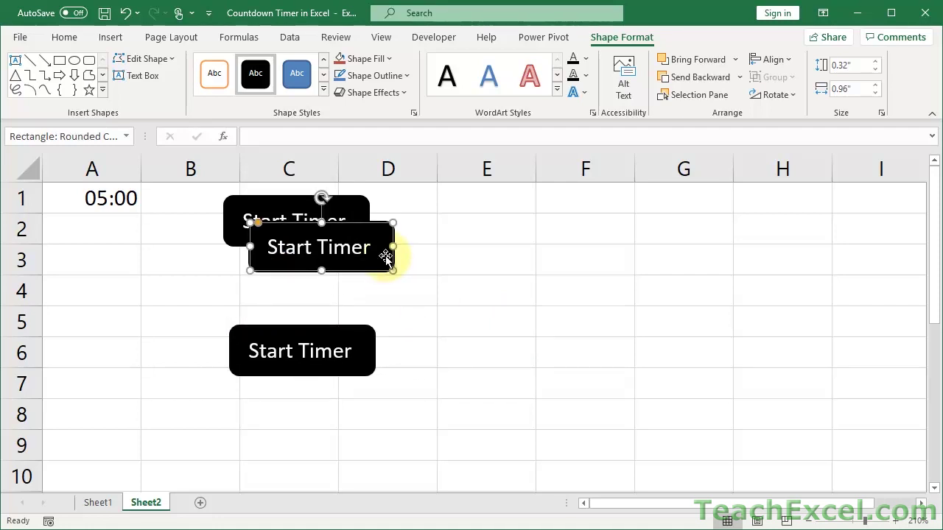
pyautogui.press('Down')
pyautogui.press('Down')
pyautogui.press('Down')
pyautogui.press('Down')
pyautogui.press('Down')
pyautogui.press('Down')
pyautogui.press('Down')
pyautogui.press('Down')
pyautogui.press('Down')
pyautogui.press('Down')
pyautogui.press('Down')
pyautogui.press('Down')
pyautogui.press('Down')
pyautogui.press('Down')
pyautogui.press('Down')
pyautogui.press('Down')
pyautogui.press('Down')
pyautogui.press('Down')
pyautogui.press('Down')
pyautogui.press('Down')
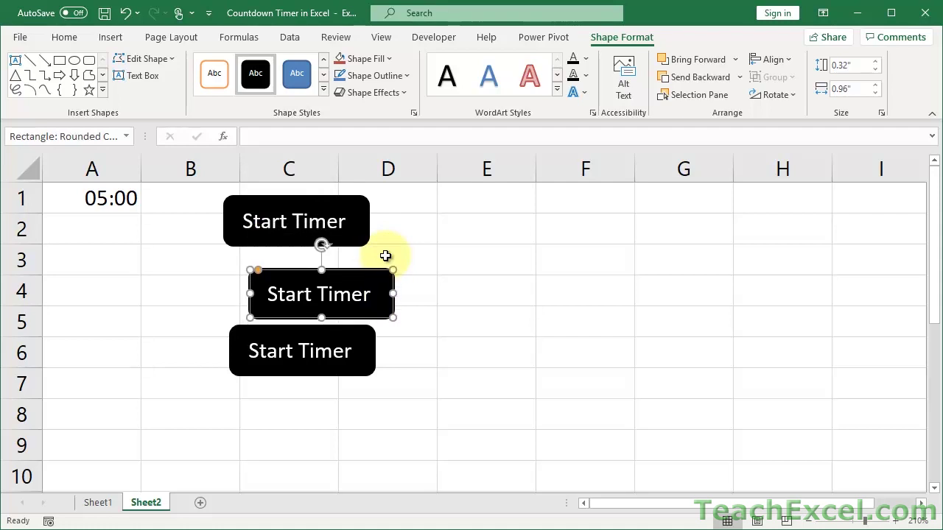
pyautogui.press('Up')
pyautogui.press('Up')
pyautogui.press('Left')
pyautogui.press('Left')
pyautogui.press('Left')
pyautogui.press('Left')
pyautogui.press('Left')
pyautogui.press('Left')
pyautogui.press('Left')
pyautogui.press('Left')
pyautogui.press('Left')
pyautogui.press('Left')
pyautogui.press('Left')
pyautogui.press('Left')
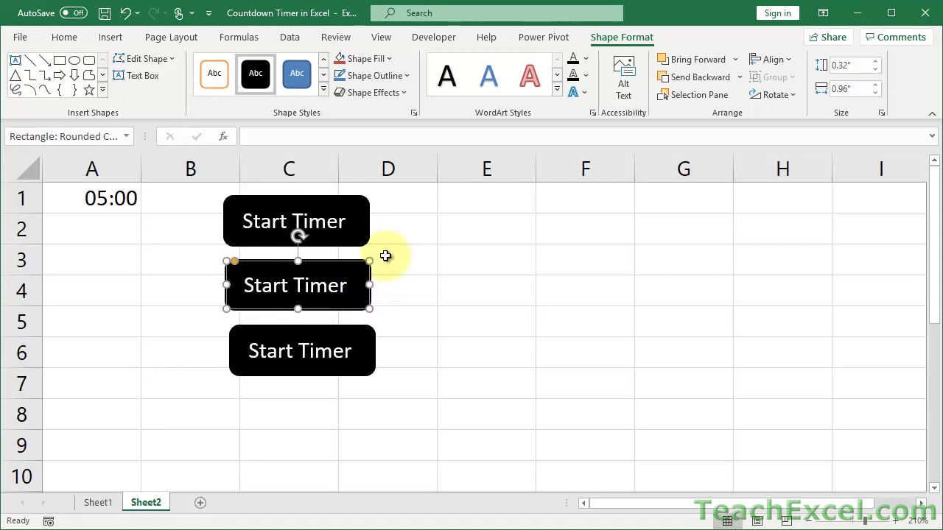
# Nudge the middle shape slightly right and change its label to "Stop Timer"
pyautogui.press('Right')
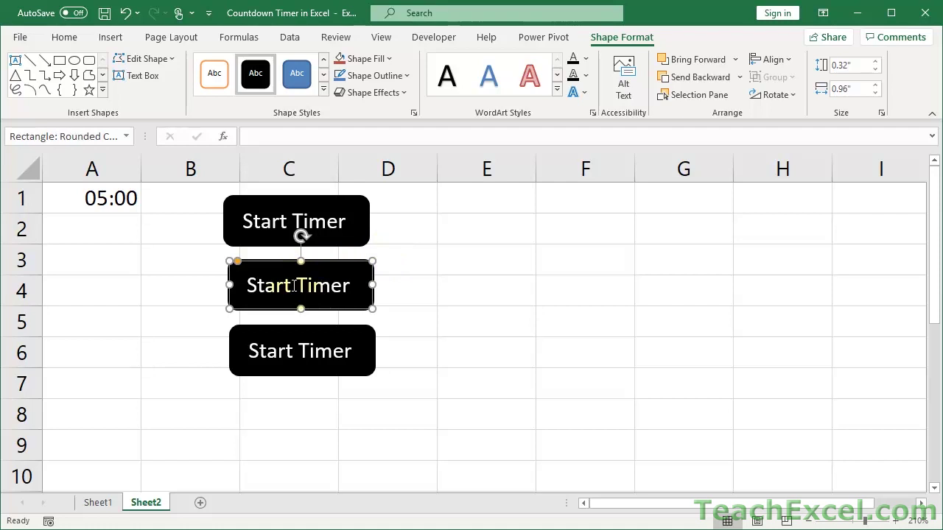
pyautogui.press('BackSpace')
pyautogui.press('BackSpace')
pyautogui.press('BackSpace')
pyautogui.write('op')
# Change the label of the lowest shape to "Reset Timer"
pyautogui.click(293, 352)
pyautogui.press('BackSpace')
pyautogui.press('BackSpace')
pyautogui.press('BackSpace')
pyautogui.press('BackSpace')
pyautogui.press('BackSpace')
pyautogui.write('Reset')
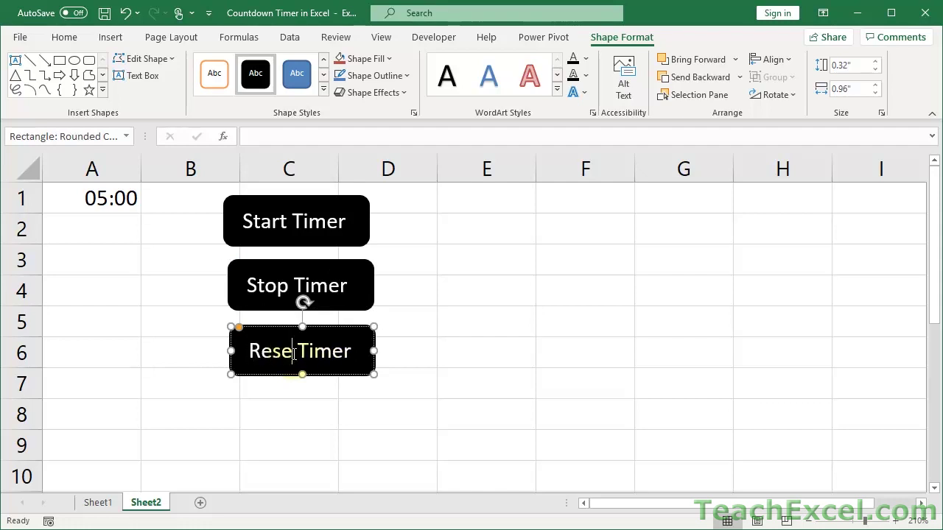
pyautogui.press('Delete')
pyautogui.press('Delete')
pyautogui.press('Delete')
pyautogui.press('Delete')
pyautogui.press('Delete')
pyautogui.press('Delete')
# Widen the Reset Timer shape to about 1.01 inches and stretch the Stop Timer and Start Timer shapes to roughly match
pyautogui.click(373, 352)
pyautogui.moveTo(373, 352); pyautogui.dragTo(382, 352)
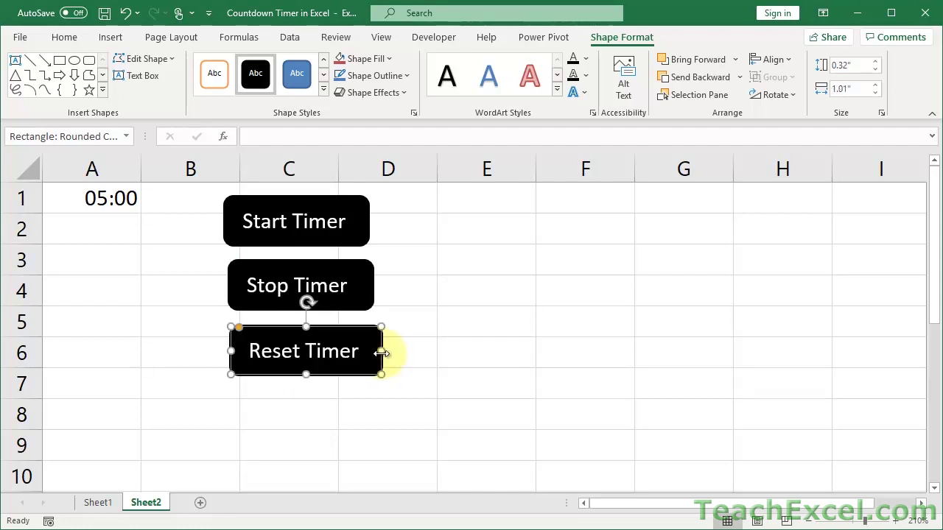
pyautogui.click(357, 287)
pyautogui.moveTo(374, 285); pyautogui.dragTo(379, 285)
pyautogui.click(363, 223)
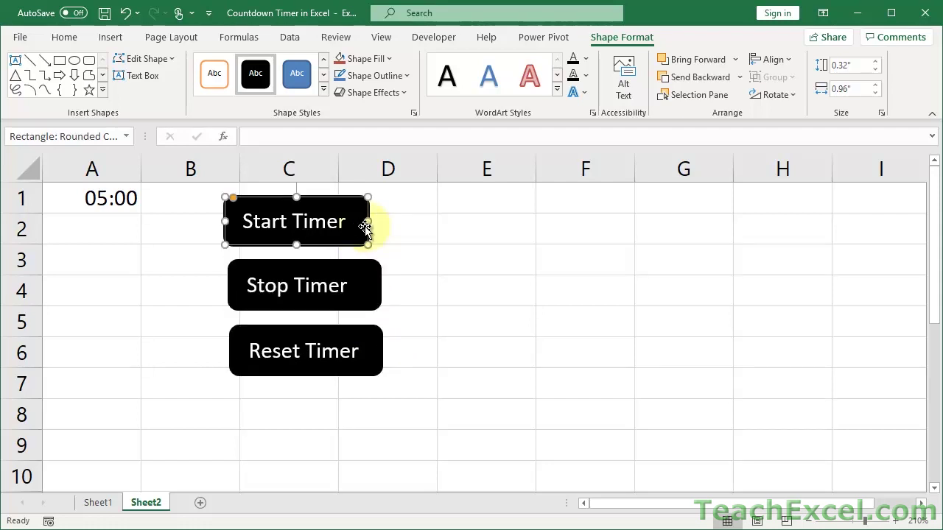
pyautogui.moveTo(368, 221); pyautogui.dragTo(376, 224)
pyautogui.moveTo(378, 223); pyautogui.dragTo(377, 222)
pyautogui.click(443, 267)
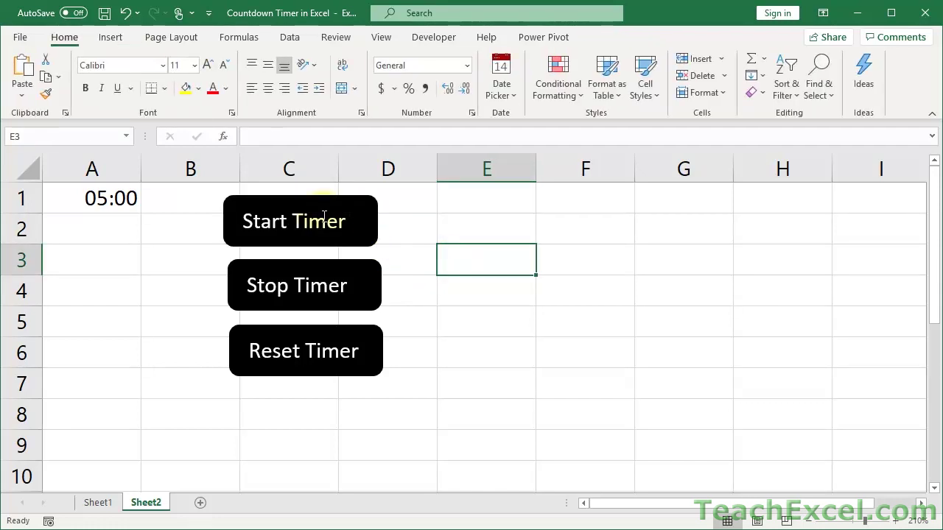
# Assign the timer macro to the Start Timer shape
pyautogui.rightClick(324, 221)
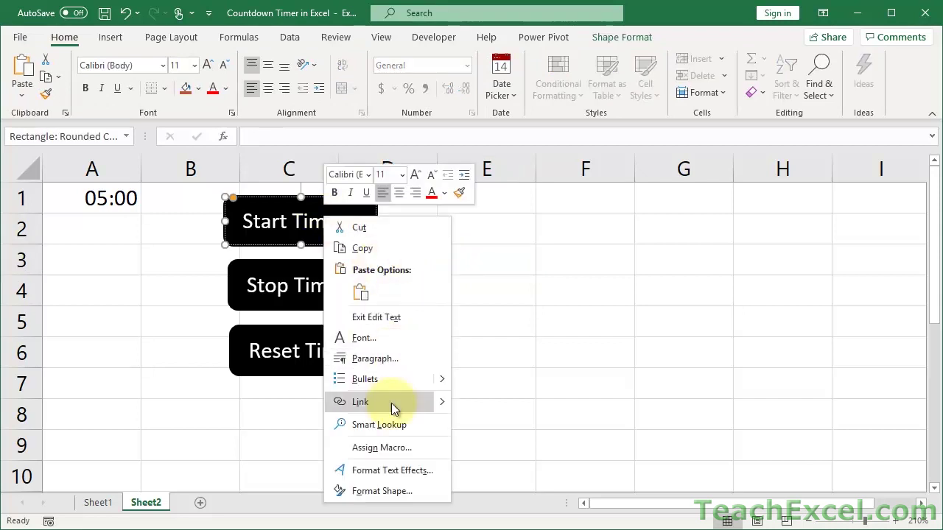
pyautogui.click(384, 448)
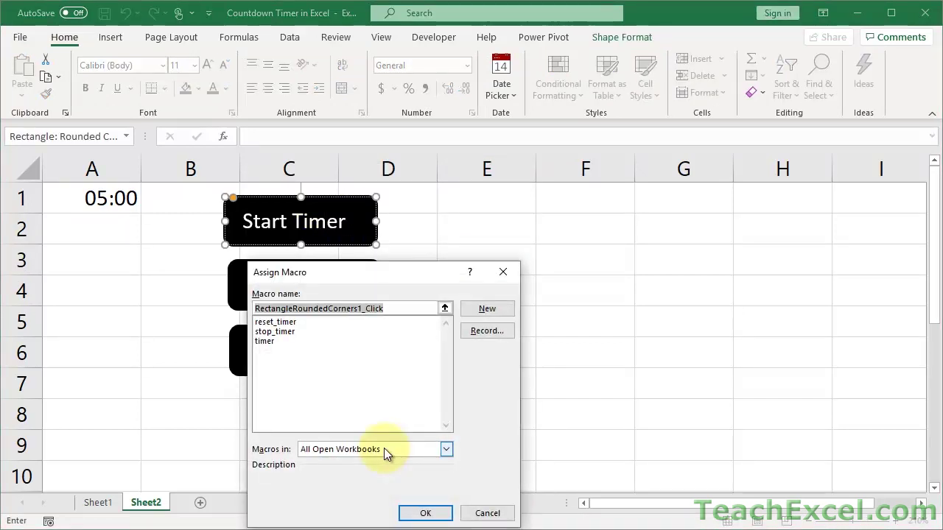
pyautogui.moveTo(368, 278); pyautogui.dragTo(434, 121)
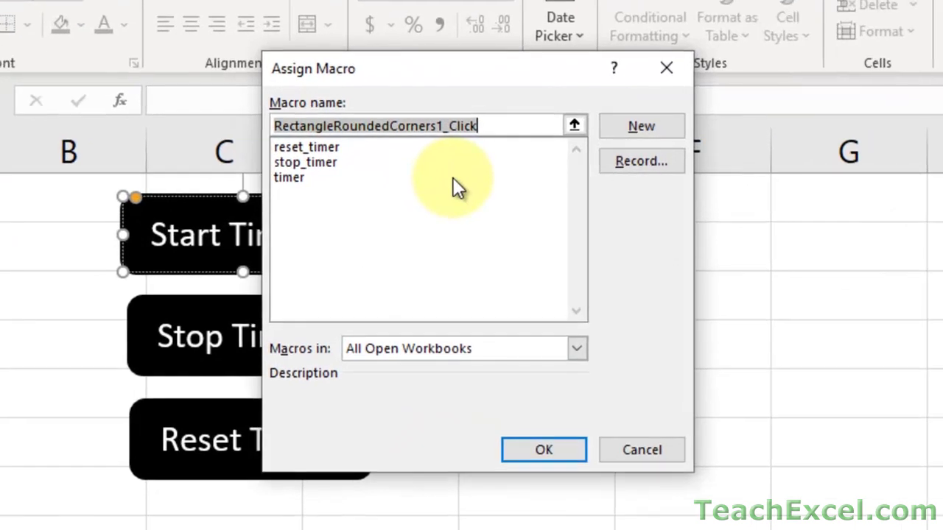
pyautogui.click(291, 182)
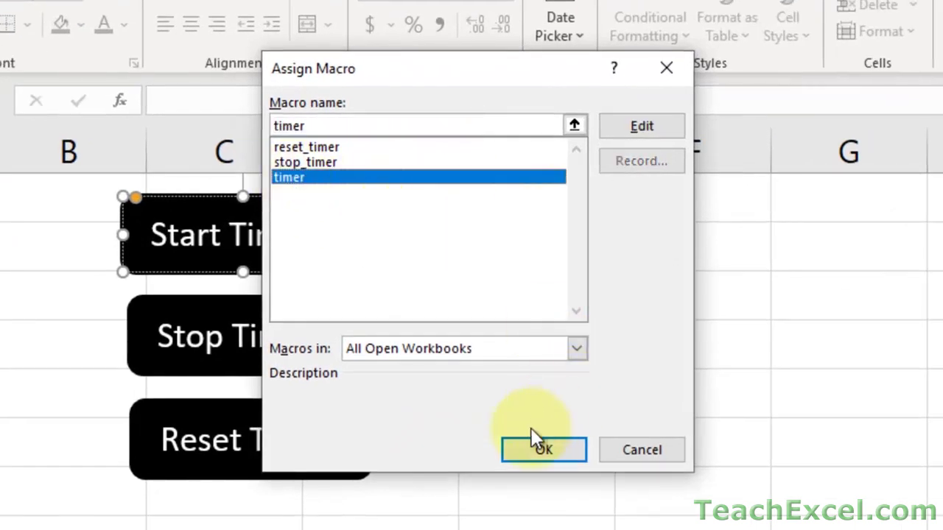
pyautogui.click(530, 454)
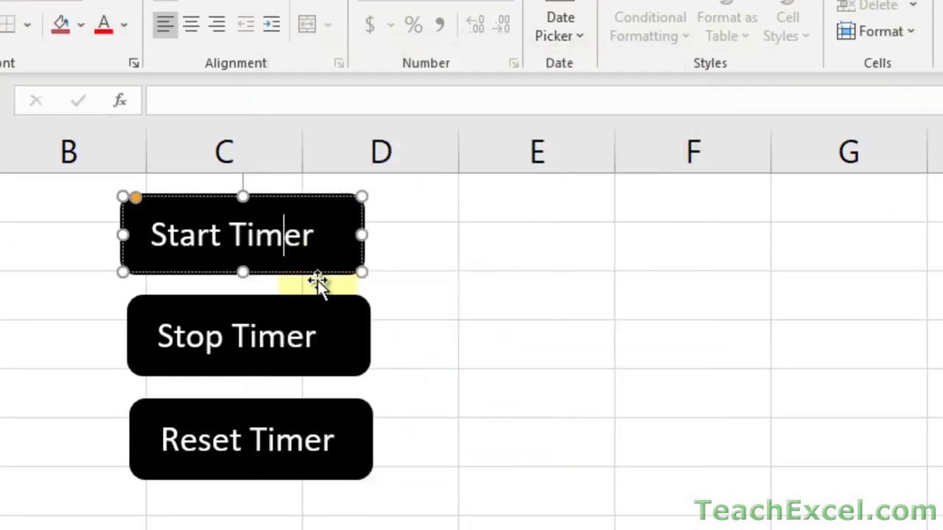
# Assign the stop_timer macro to the Stop Timer shape
pyautogui.click(310, 315)
pyautogui.rightClick(305, 311)
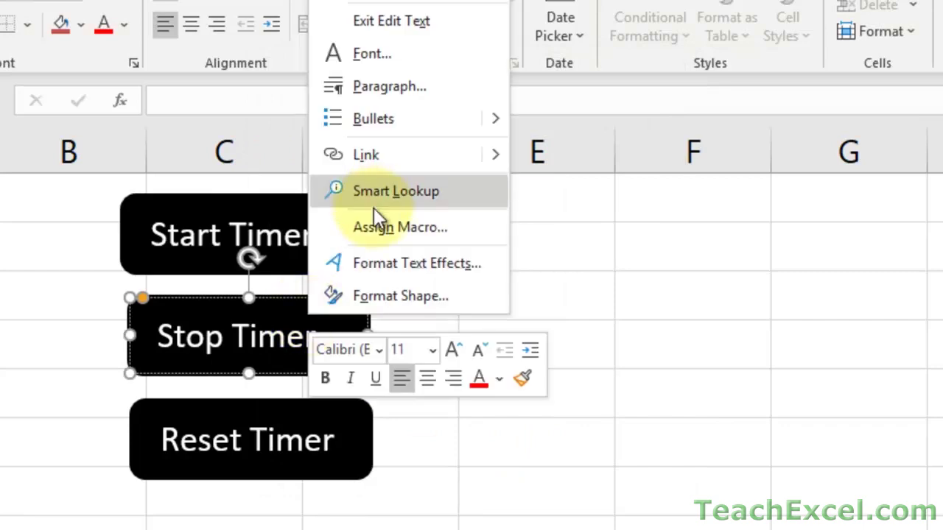
pyautogui.click(379, 229)
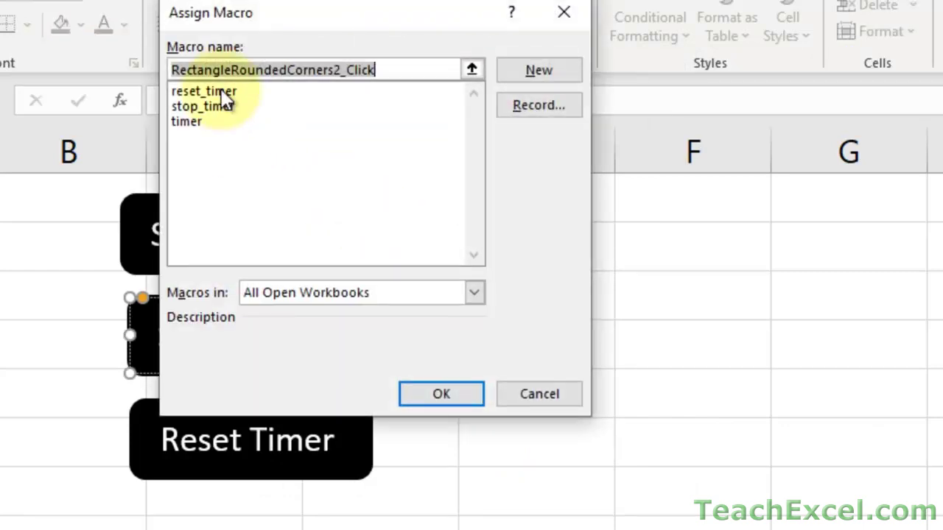
pyautogui.click(221, 105)
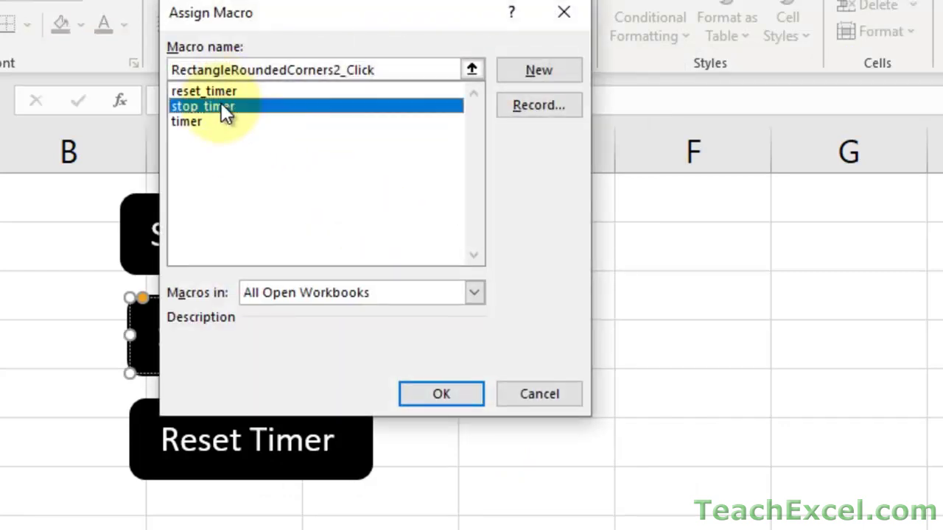
pyautogui.click(461, 388)
# Assign the reset_timer macro to the Reset Timer shape and deselect it
pyautogui.click(276, 442)
pyautogui.rightClick(281, 448)
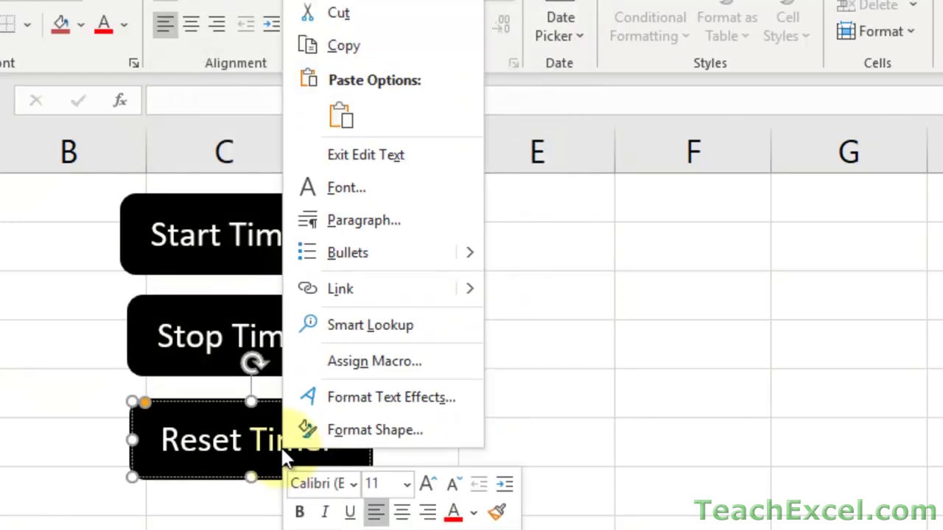
pyautogui.click(355, 374)
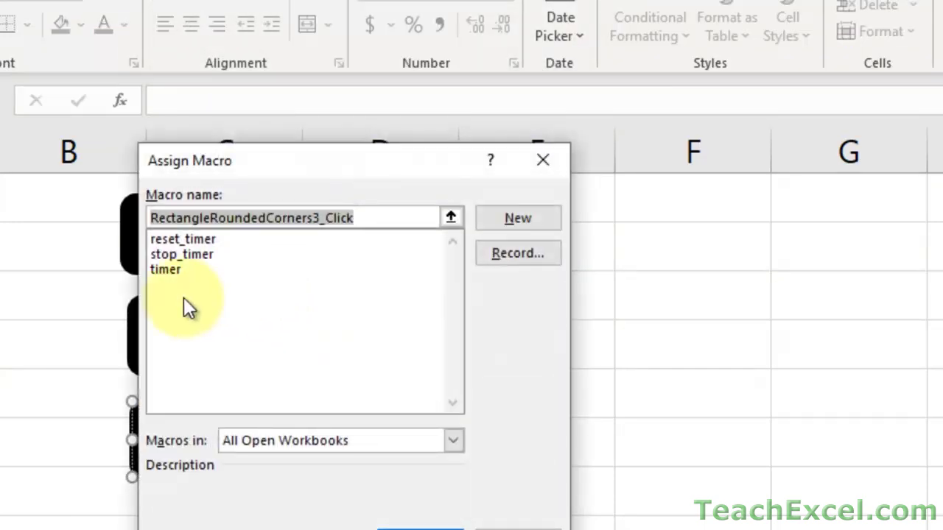
pyautogui.click(167, 240)
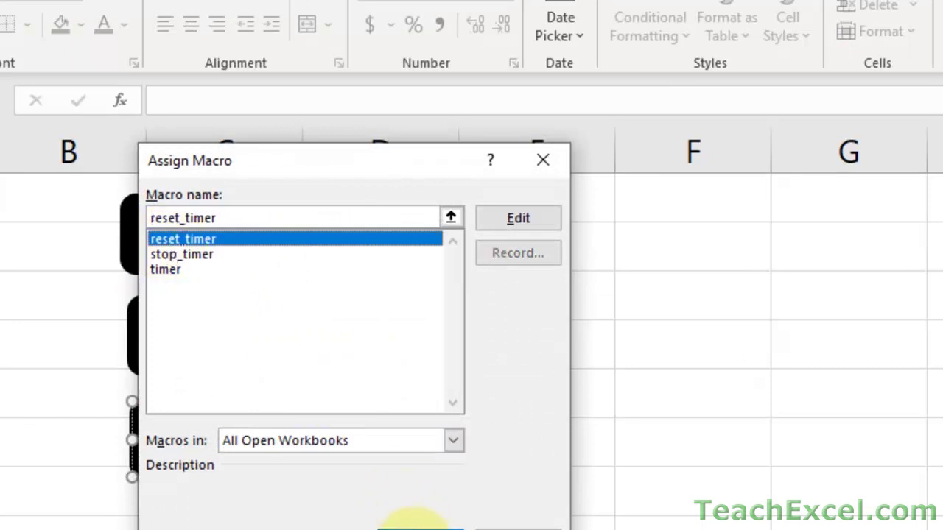
pyautogui.click(416, 527)
pyautogui.click(531, 287)
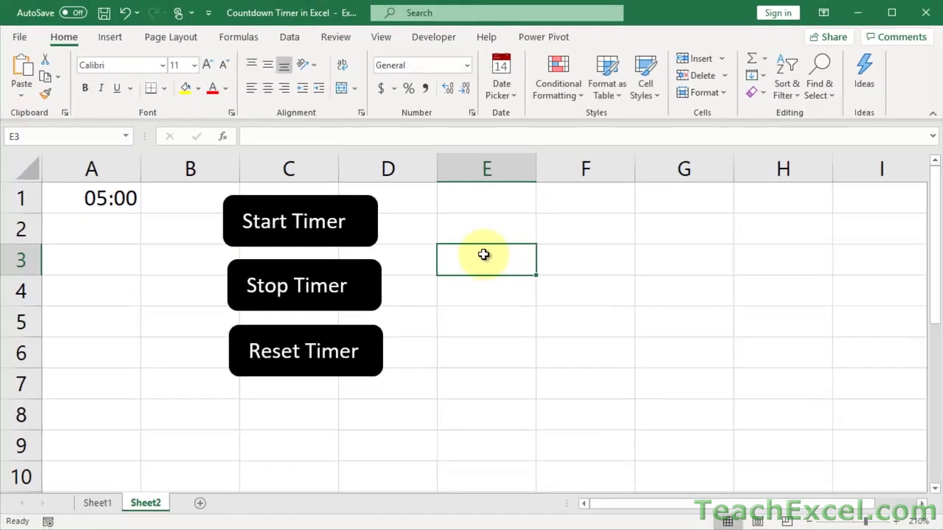
# Test the shape buttons by running the countdown in A1 and resetting the timer
pyautogui.click(316, 222)
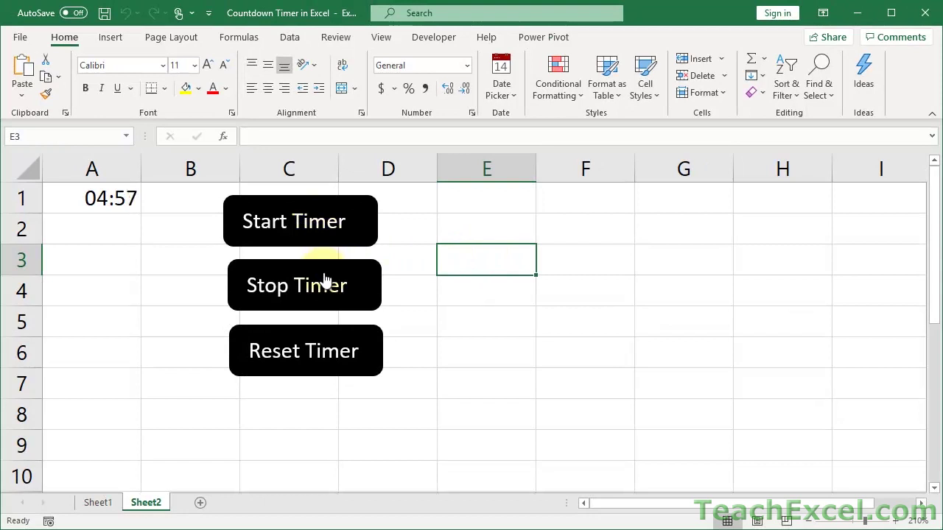
pyautogui.click(305, 347)
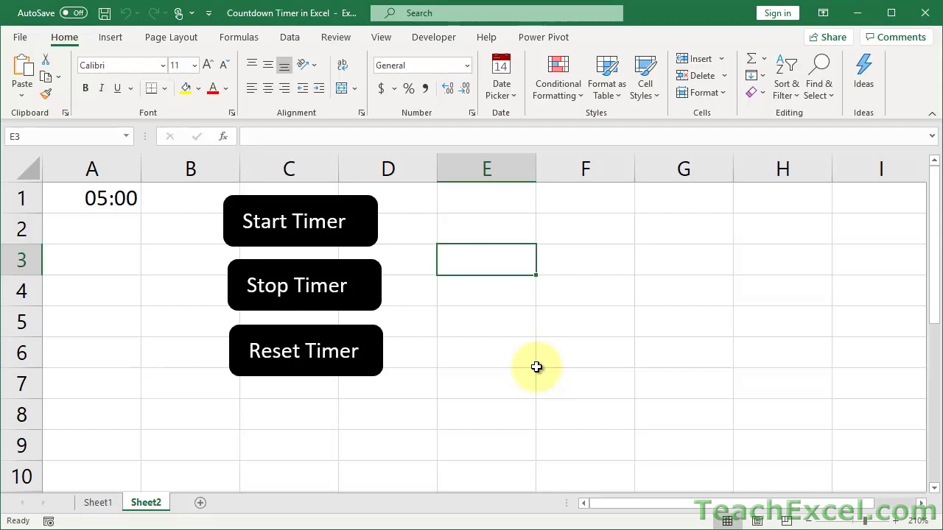
# Open the Module1 code in the VBA editor with the project explorer hidden and examine the timer, stop_timer and reset_timer macros
pyautogui.hotkey('alt', 'F11')
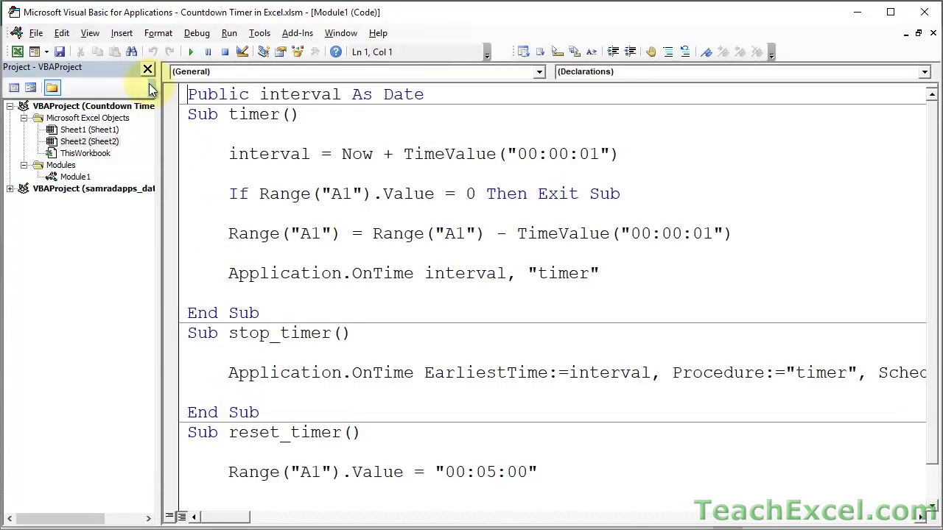
pyautogui.click(146, 67)
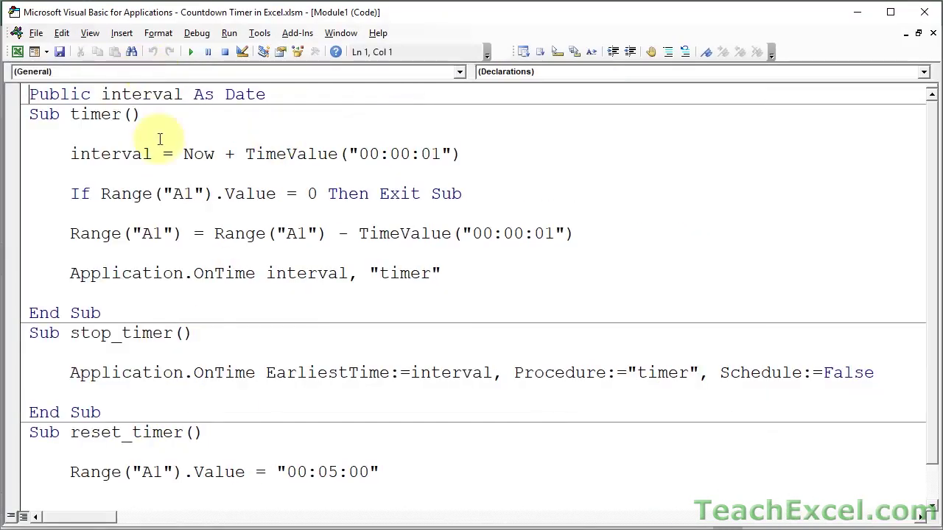
pyautogui.doubleClick(94, 119)
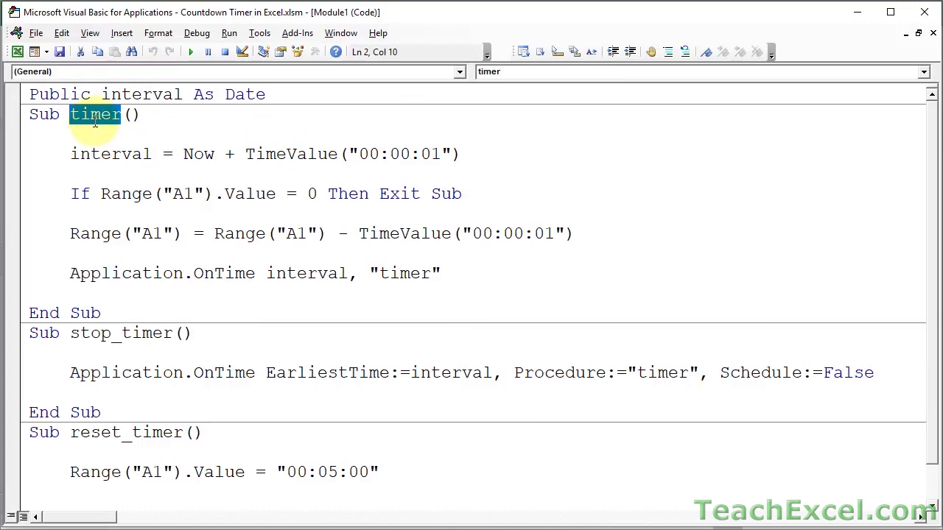
pyautogui.click(132, 339)
pyautogui.click(140, 433)
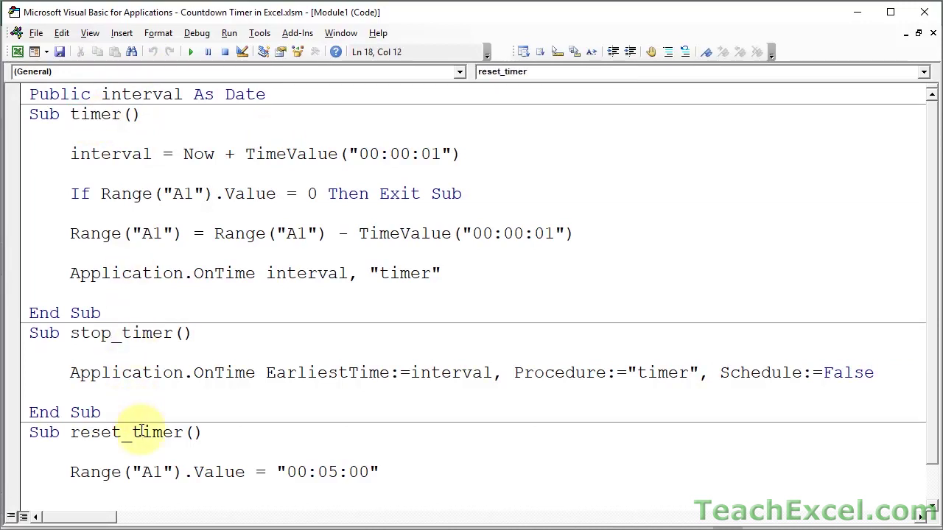
pyautogui.scroll(-1, 142, 432)
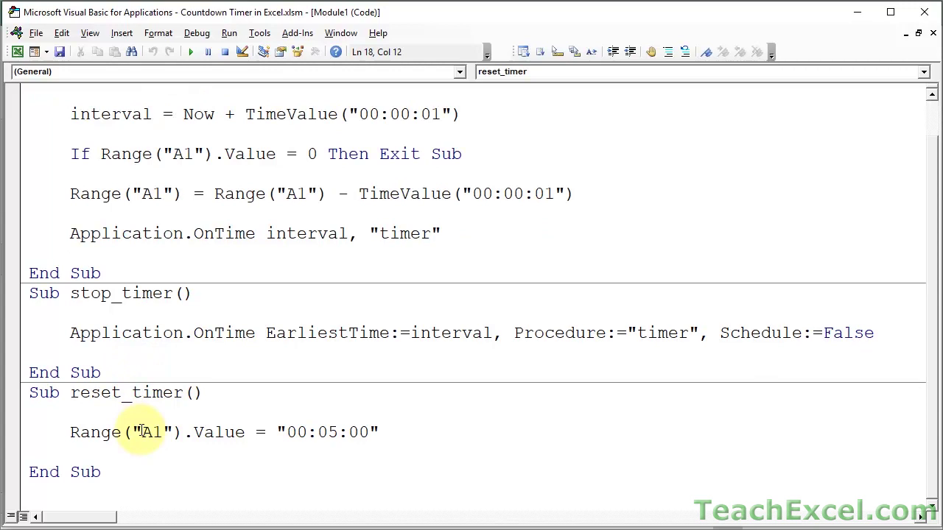
pyautogui.scroll(1, 142, 432)
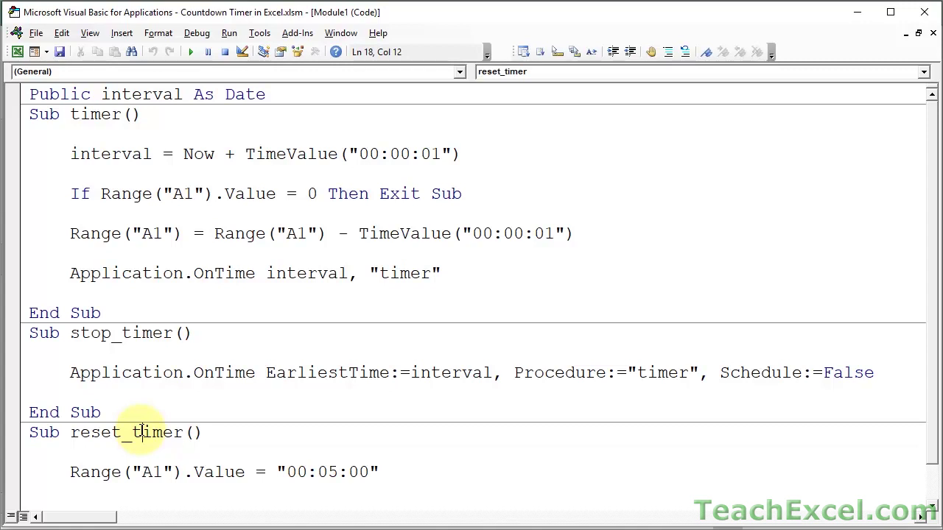
pyautogui.scroll(-1, 142, 433)
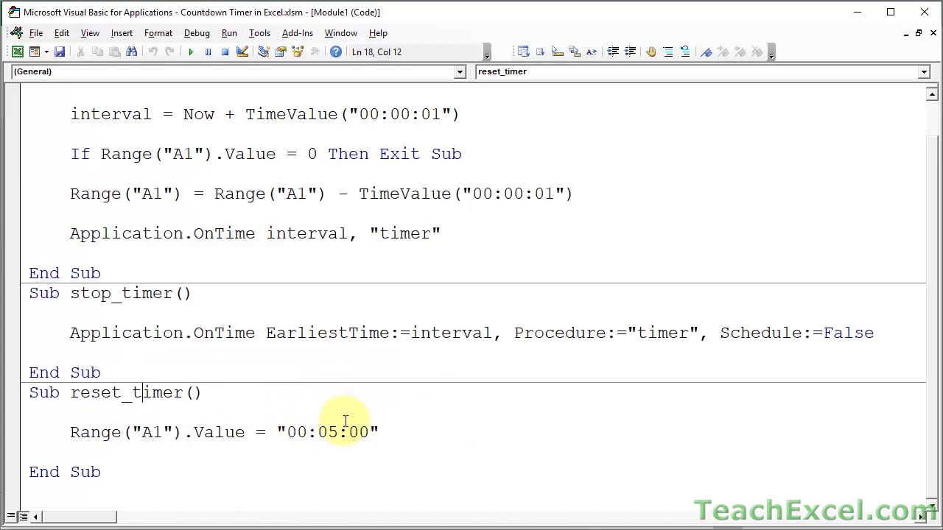
# Examine the time assigned to A1 in reset_timer and the TimeValue subtraction in the timer macro
pyautogui.moveTo(286, 433); pyautogui.dragTo(368, 433)
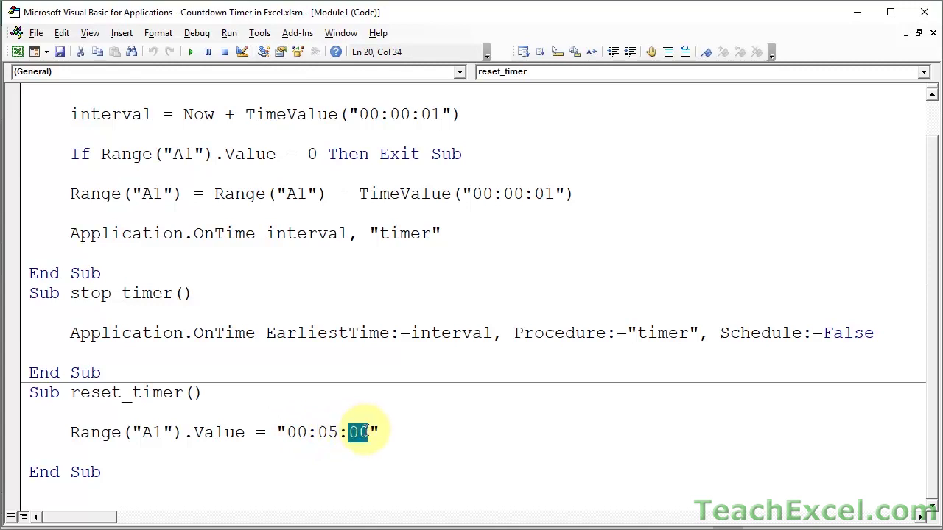
pyautogui.click(408, 423)
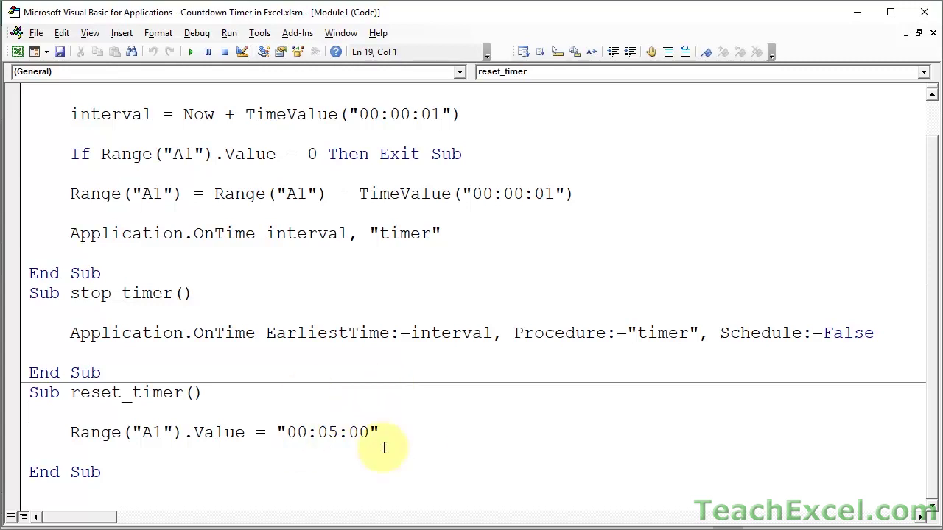
pyautogui.click(380, 194)
pyautogui.doubleClick(380, 194)
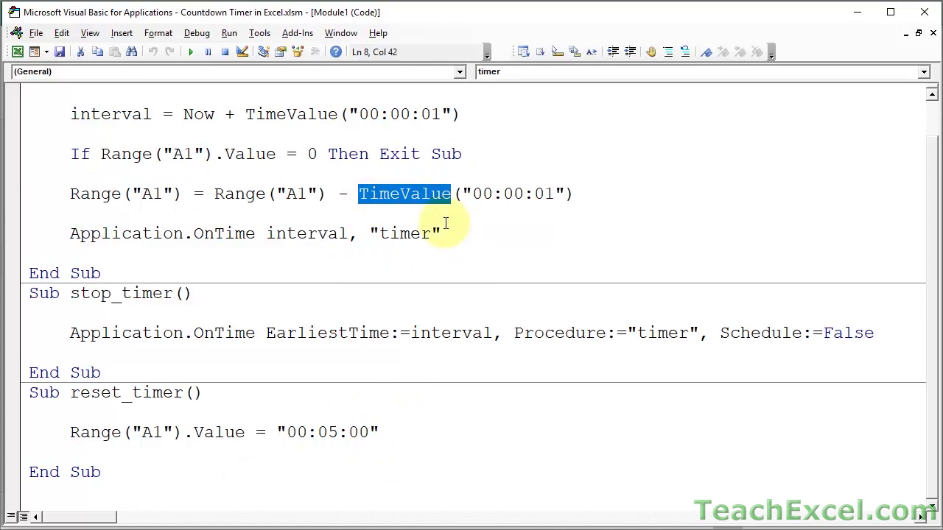
pyautogui.click(388, 430)
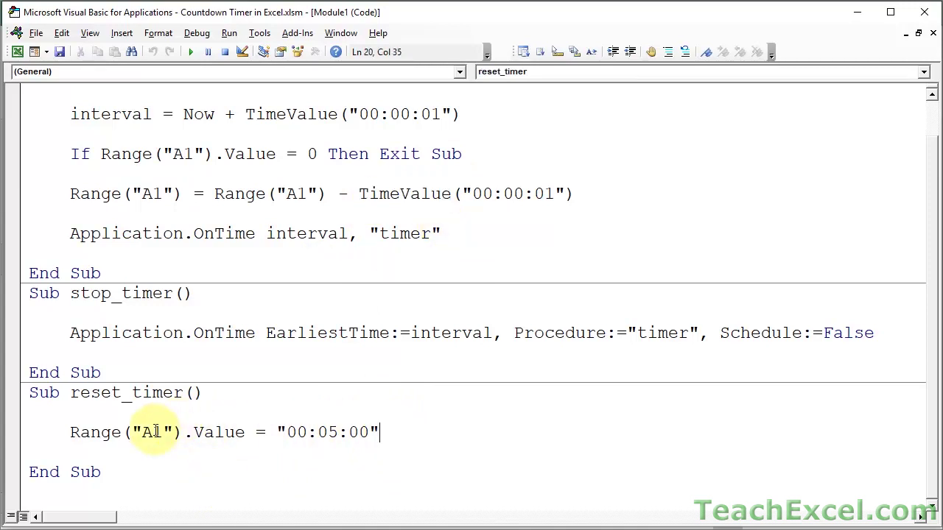